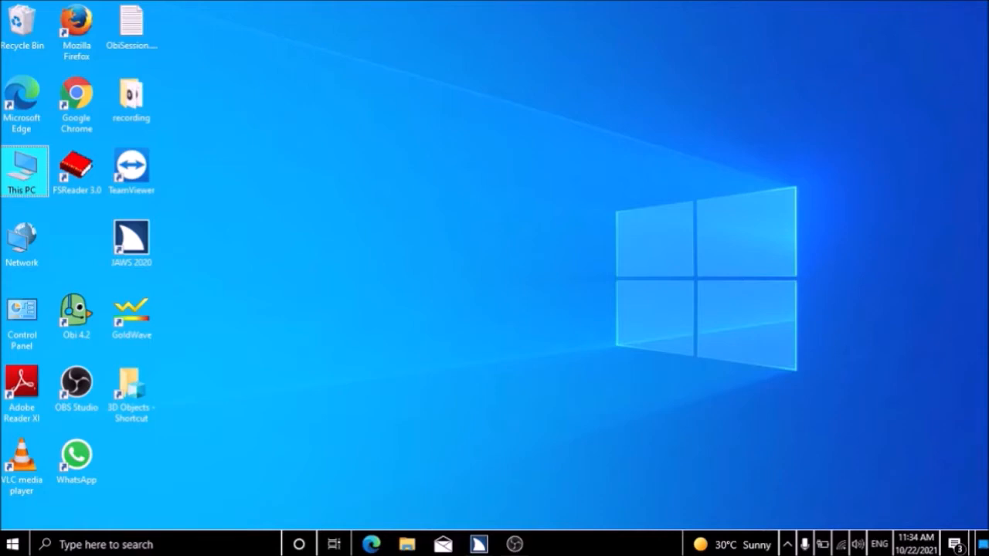
# - Open the software folder on the E: drive
pyautogui.press('super+r')
pyautogui.write('e:')
pyautogui.press('Return')
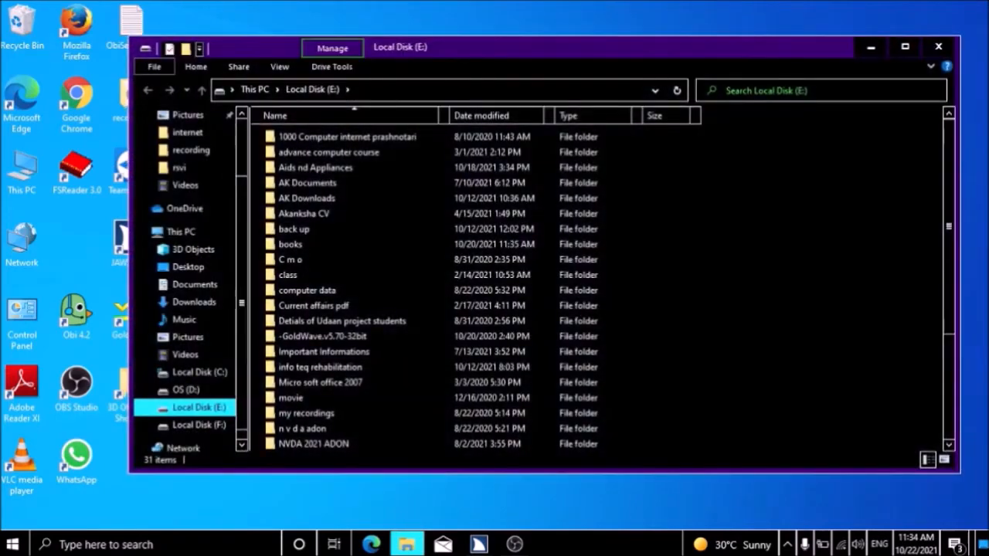
pyautogui.press('s')
pyautogui.press('s')
pyautogui.press('s')
pyautogui.press('s')
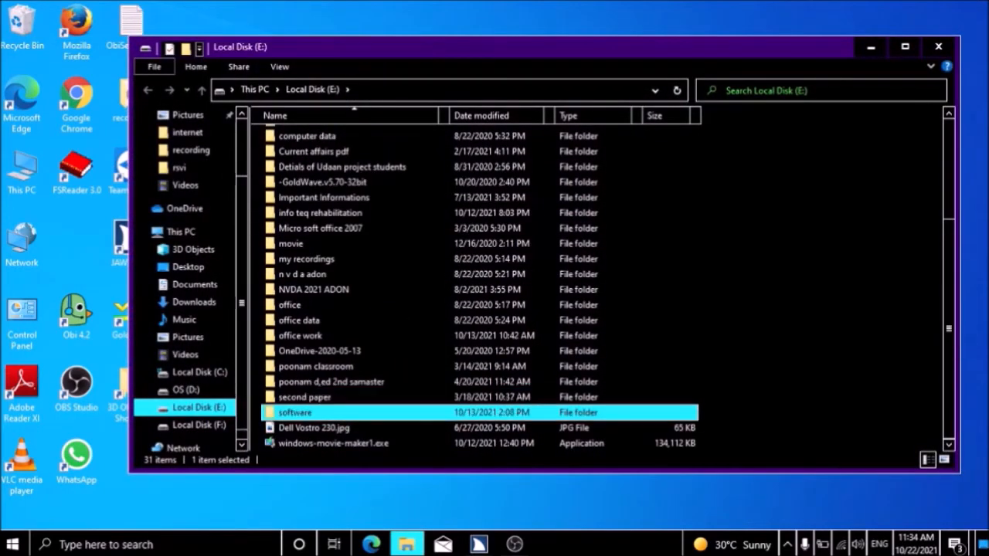
pyautogui.press('Return')
# - Launch the nvda_2020.2.exe installer from the software folder
pyautogui.press('n')
pyautogui.press('n')
pyautogui.press('n')
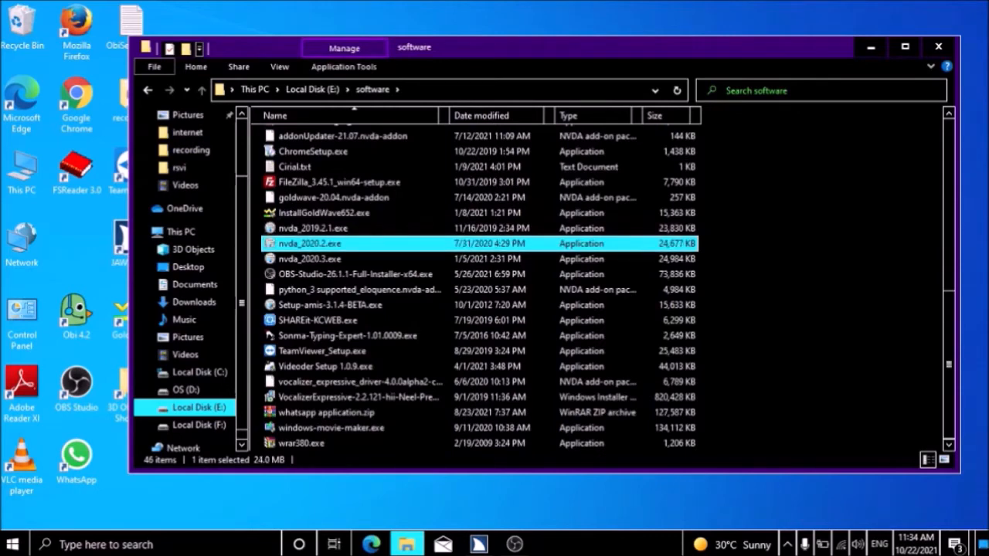
pyautogui.hotkey('ctrl', 'alt', 'Right')
pyautogui.hotkey('ctrl', 'alt', 'Right')
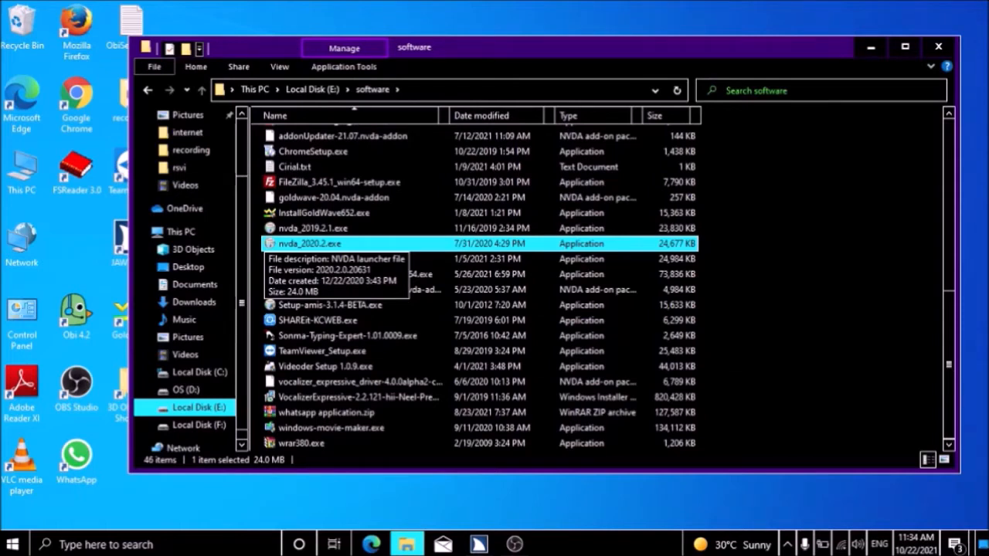
pyautogui.press('Return')
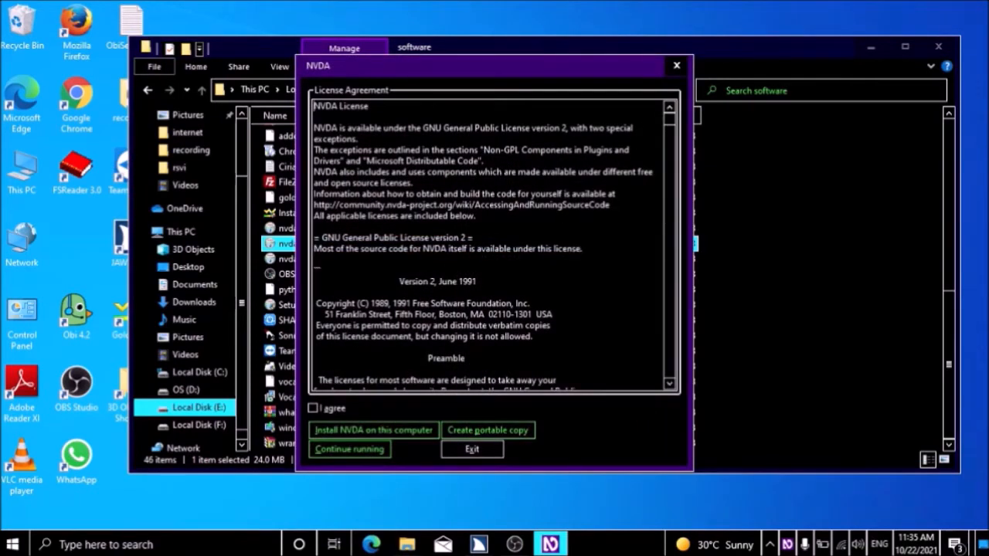
# - Accept the NVDA license agreement and choose to install NVDA on this computer
pyautogui.press('Tab')
pyautogui.press('space')
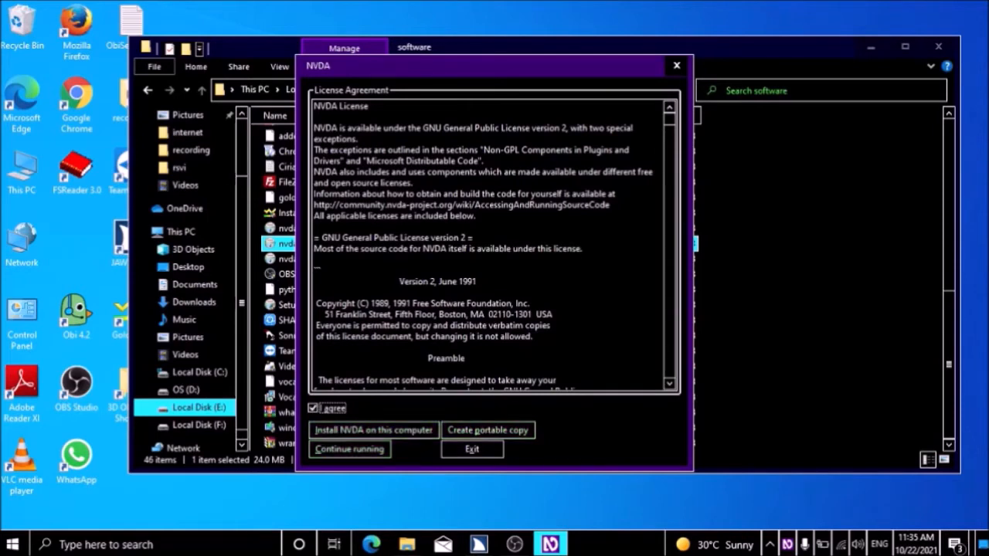
pyautogui.press('Tab')
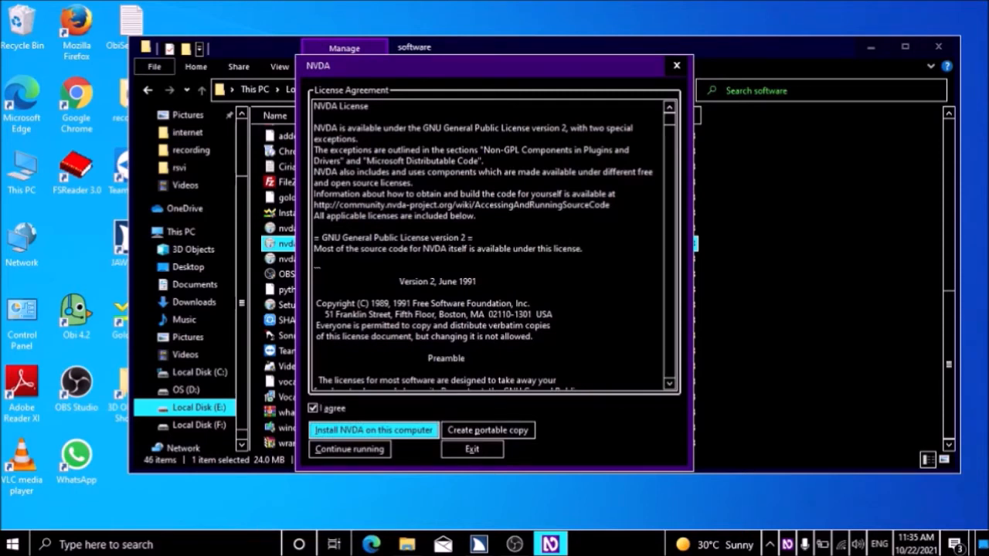
pyautogui.press('Return')
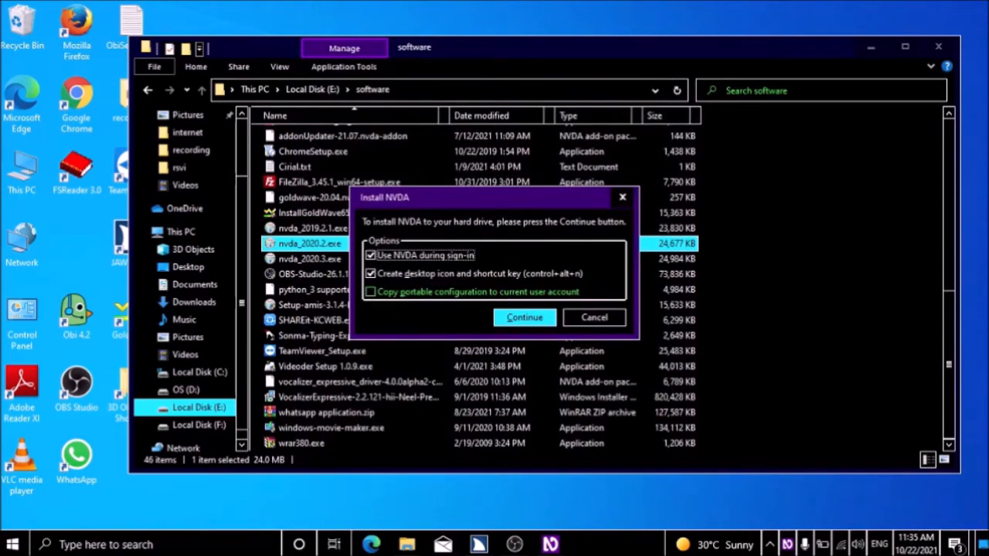
# - Install NVDA with sign-in use and the desktop icon and shortcut key enabled, and start the installed copy
pyautogui.press('Tab')
pyautogui.press('Tab')
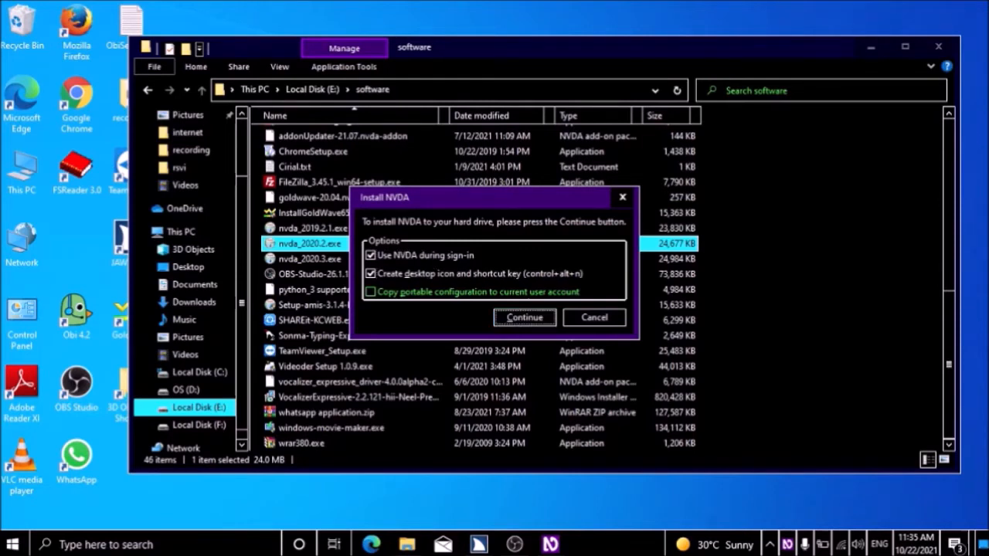
pyautogui.press('Return')
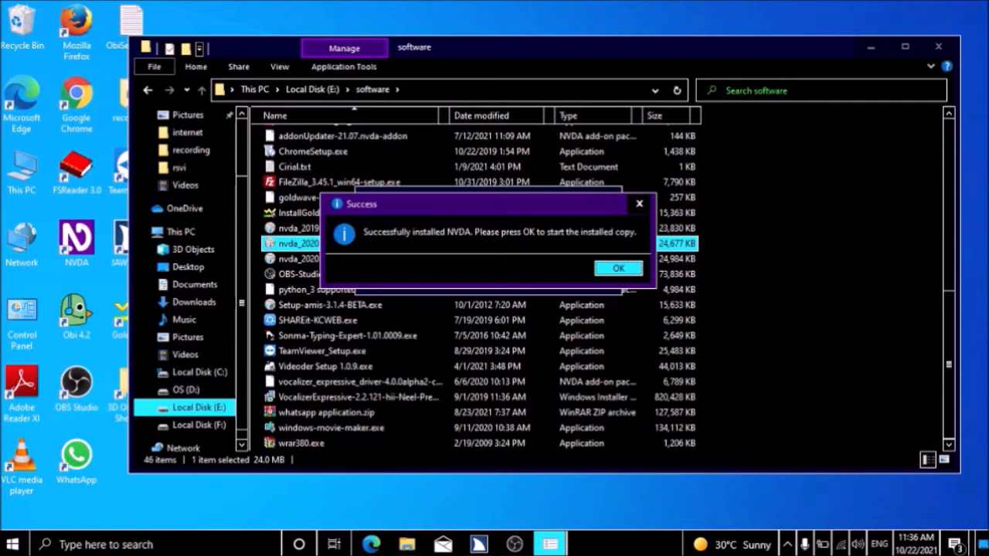
pyautogui.press('Return')
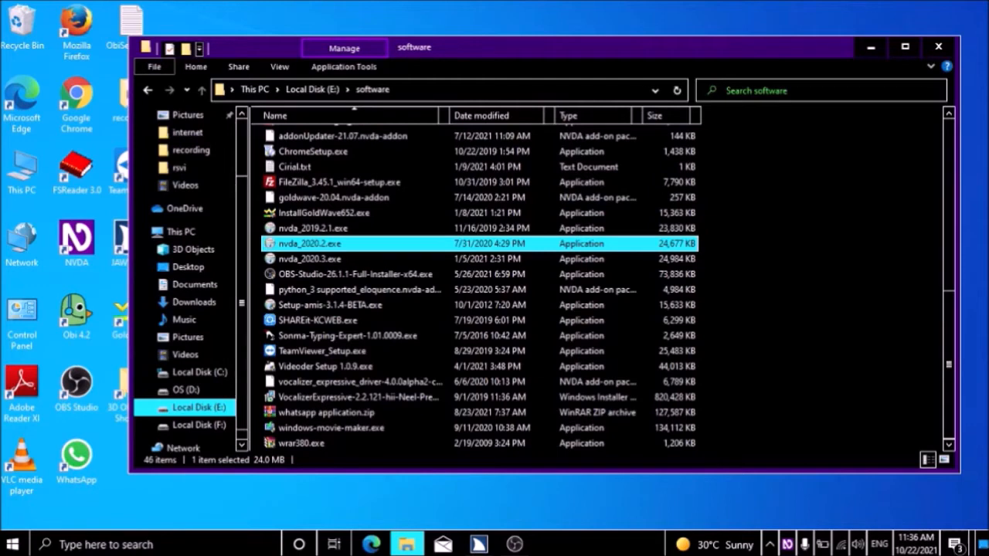
# - Close the software folder window and quit the JAWS screen reader
pyautogui.hotkey('alt', 'F4')
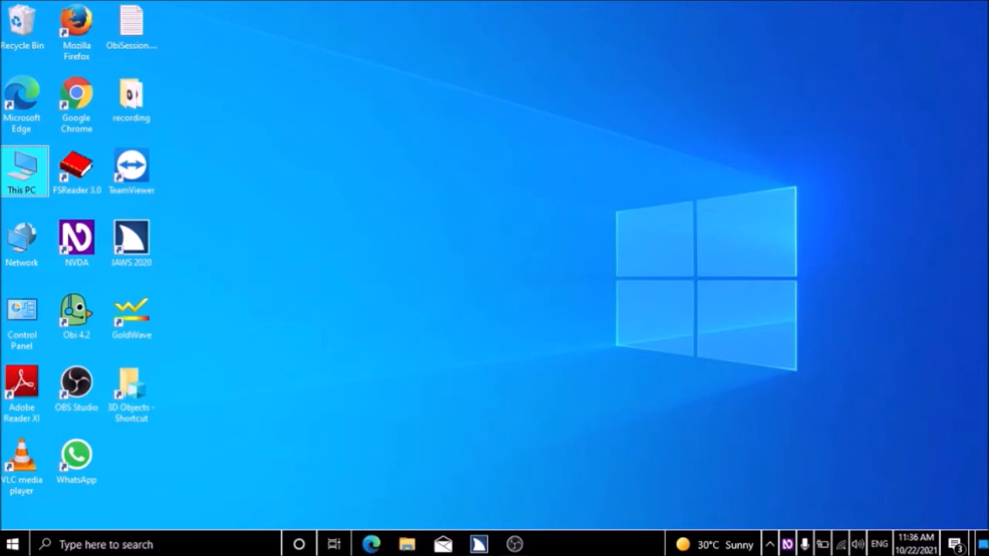
pyautogui.hotkey('alt', 'Tab')
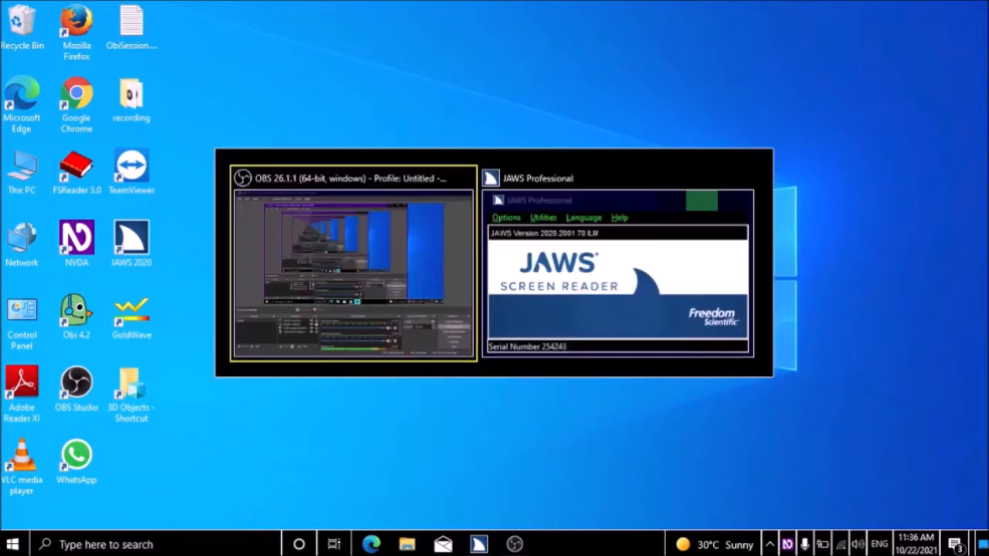
pyautogui.hotkey('alt', 'Tab')
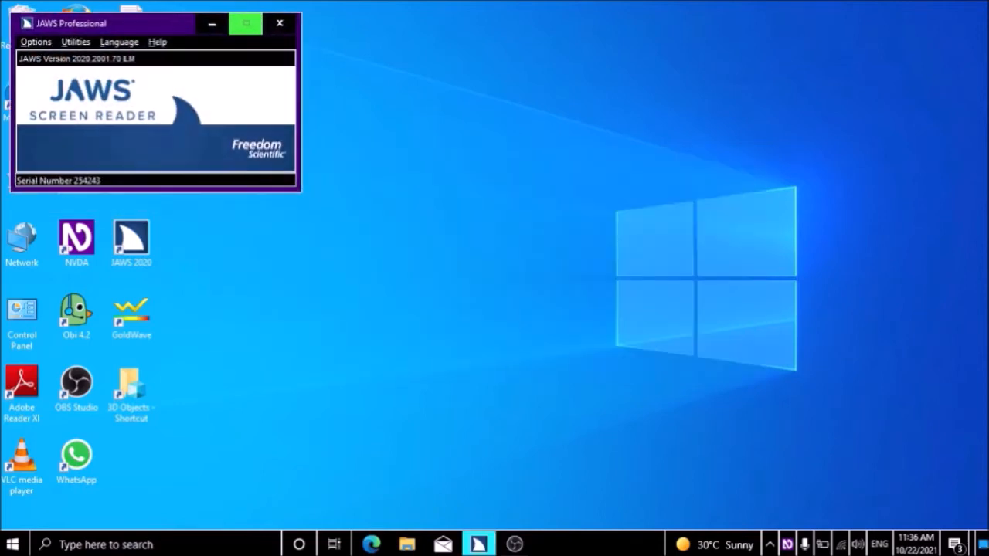
pyautogui.hotkey('alt', 'F4')
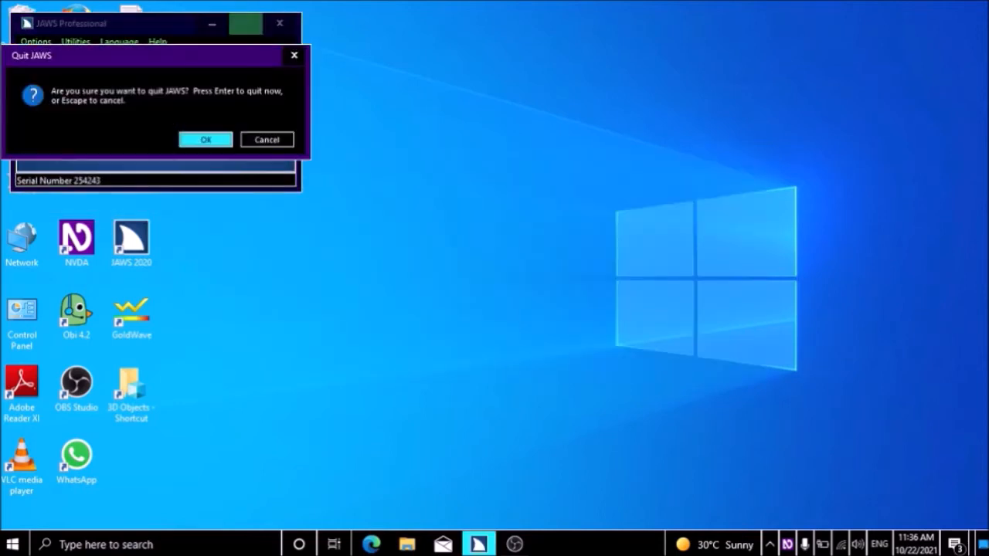
pyautogui.press('Tab')
pyautogui.press('Tab')
pyautogui.press('Return')
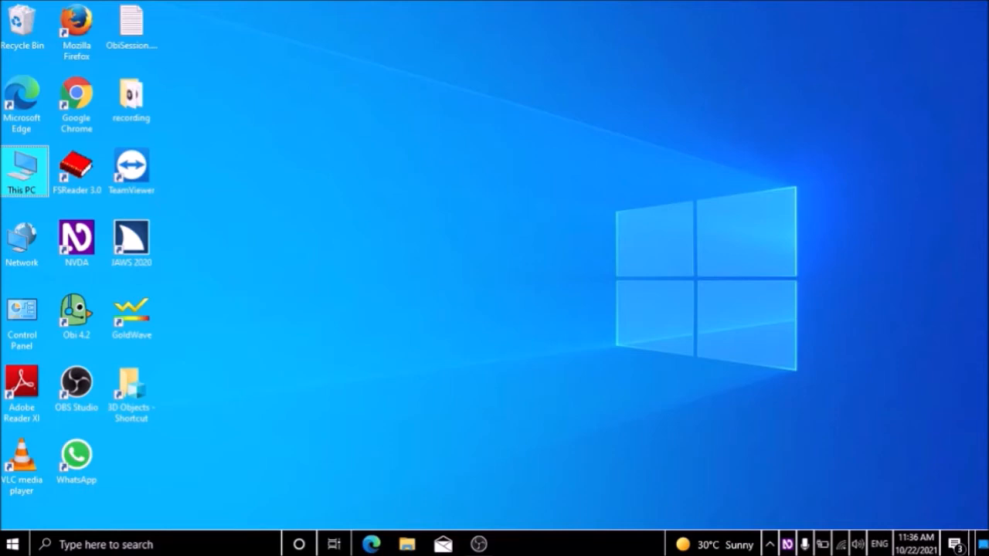
# - Select the NVDA desktop shortcut and have NVDA check for an update
pyautogui.press('Down')
pyautogui.press('Right')
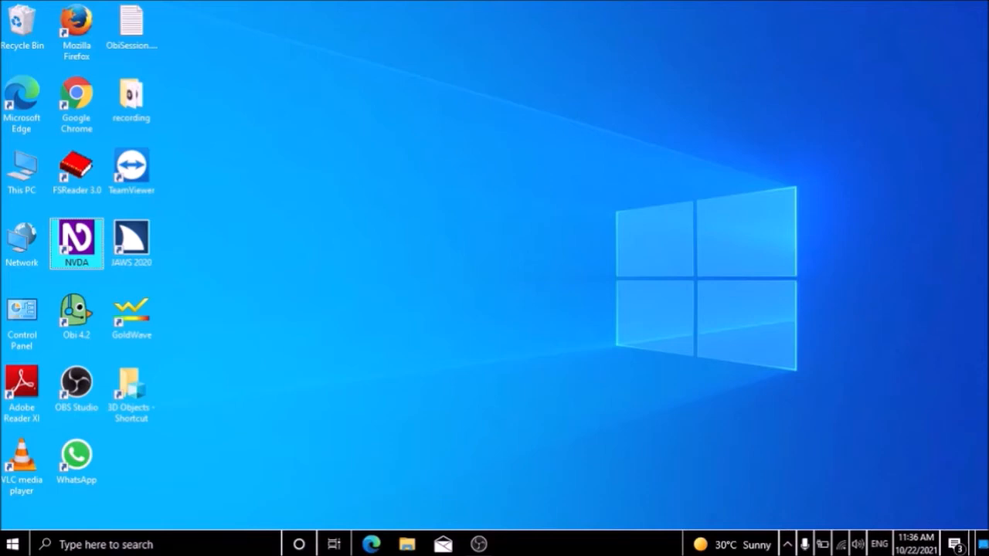
pyautogui.press('Insert+n')
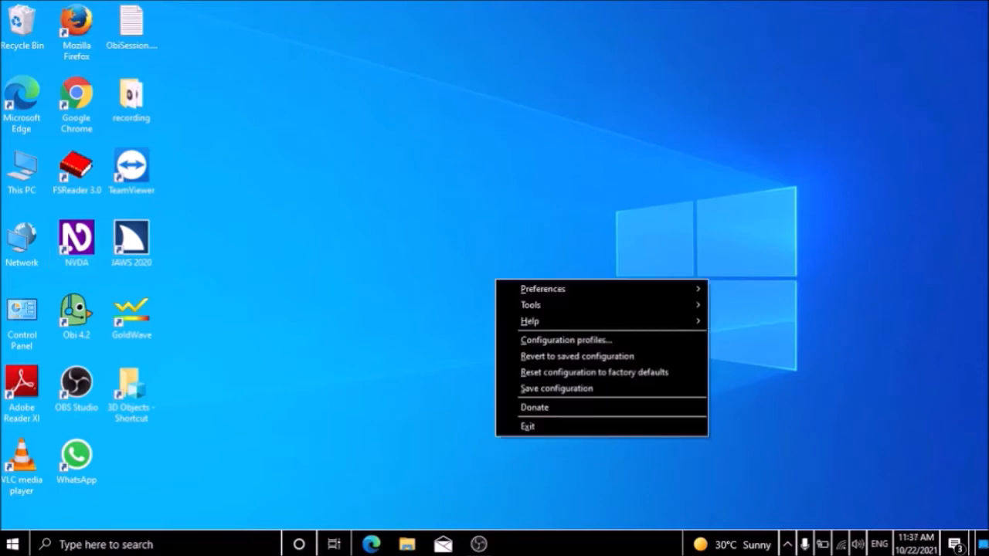
pyautogui.press('Down')
pyautogui.press('Down')
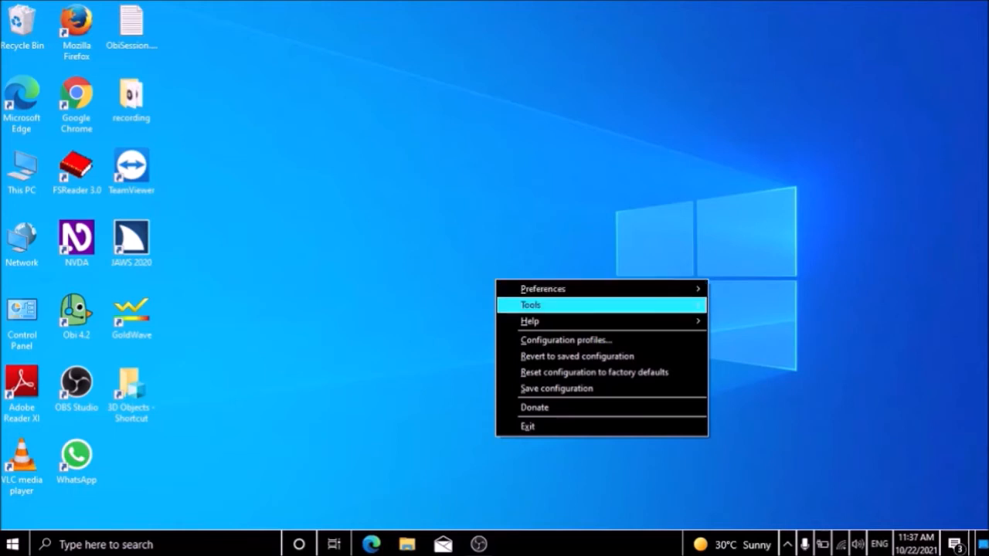
pyautogui.press('Down')
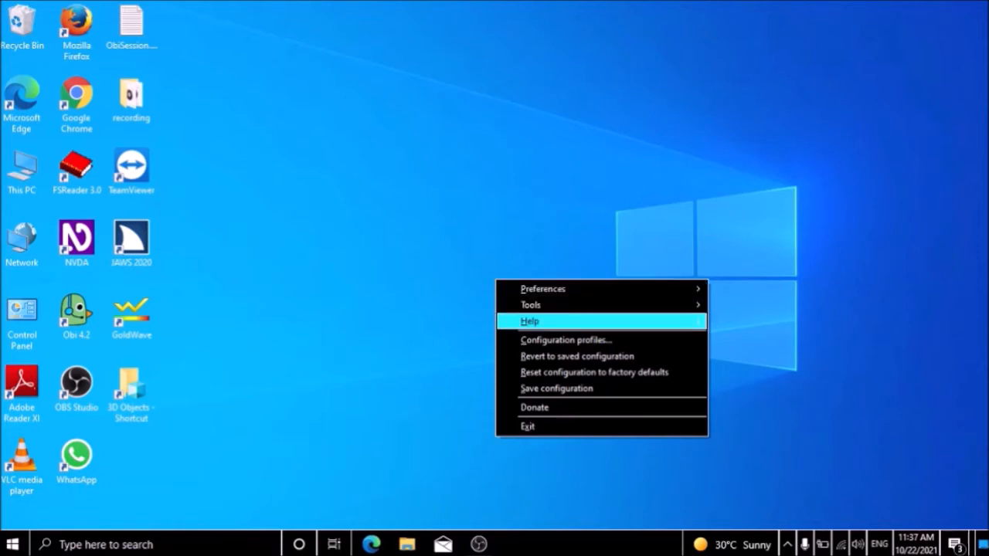
pyautogui.press('Right')
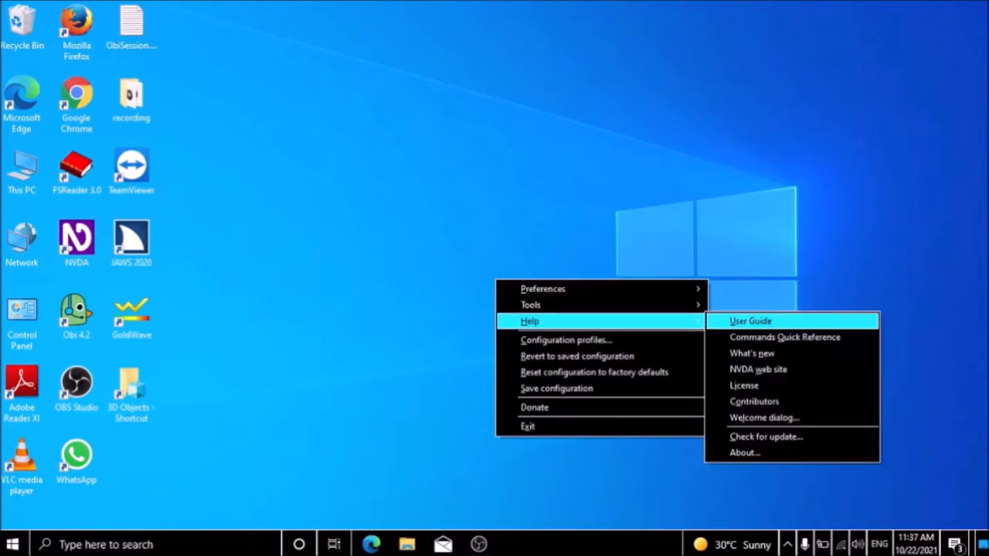
pyautogui.press('Up')
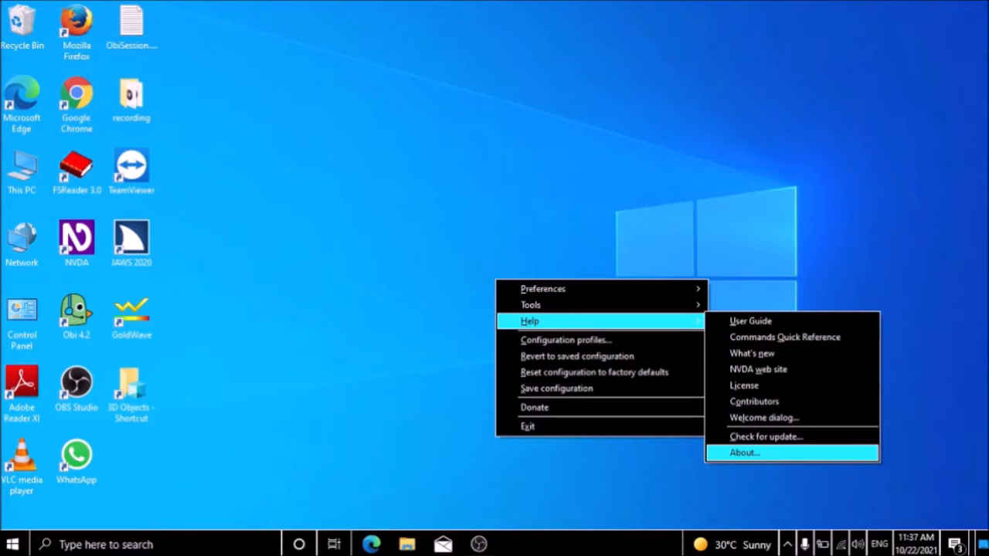
pyautogui.press('Up')
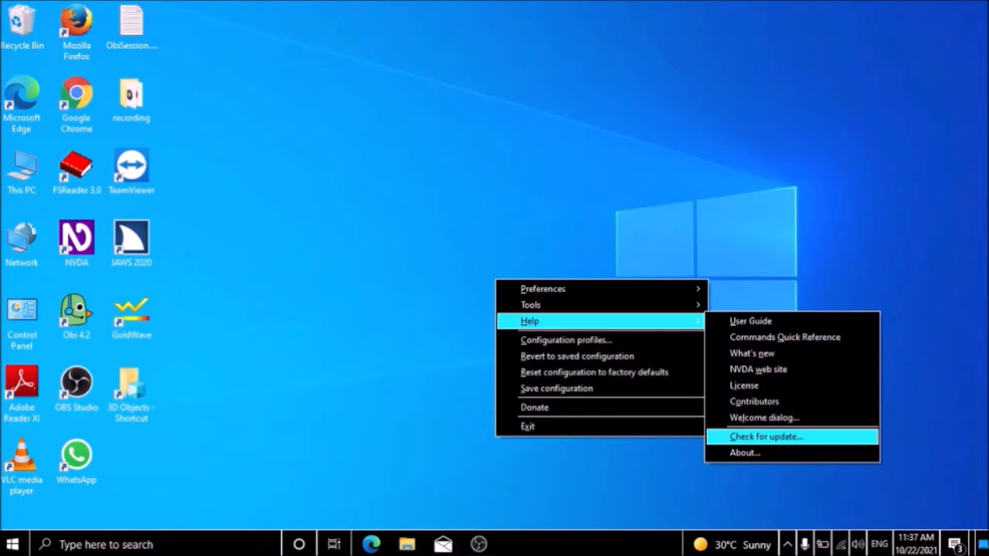
pyautogui.press('Return')
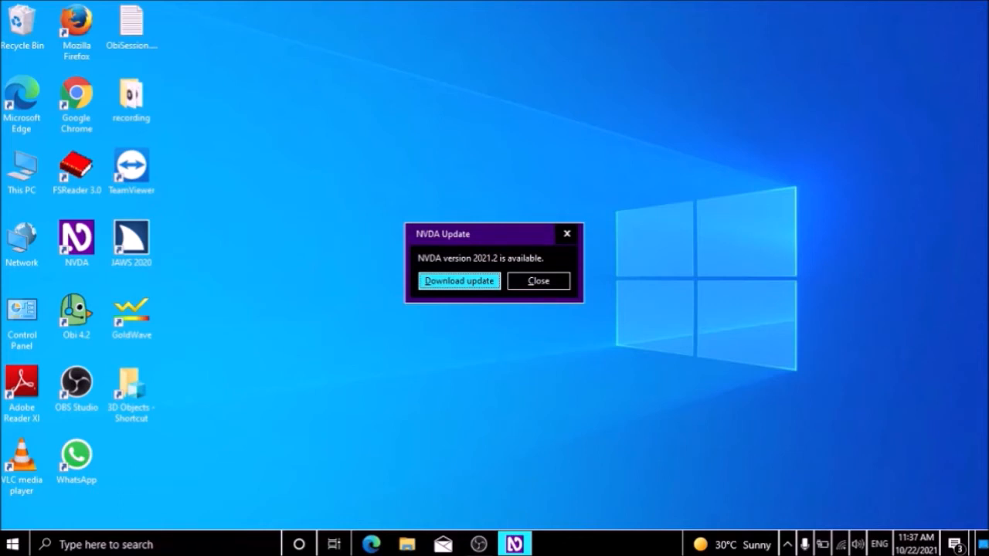
# - Download the NVDA 2021.2 update, declining the donation request for now
pyautogui.press('Tab')
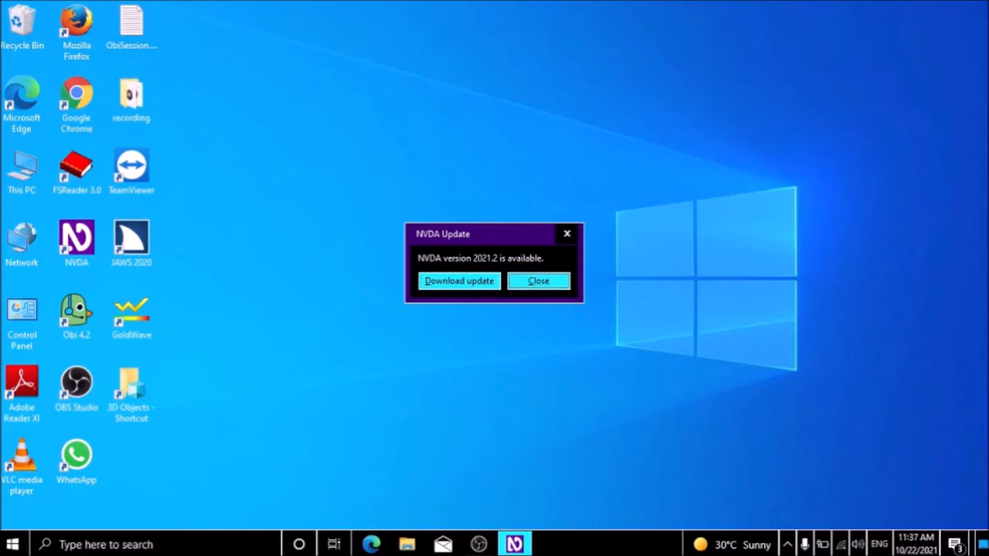
pyautogui.press('Tab')
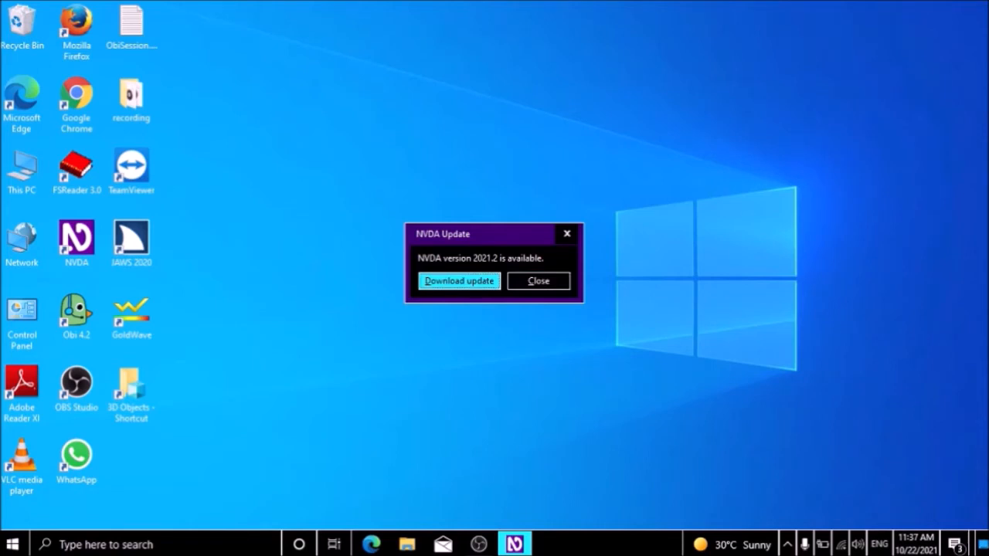
pyautogui.press('Return')
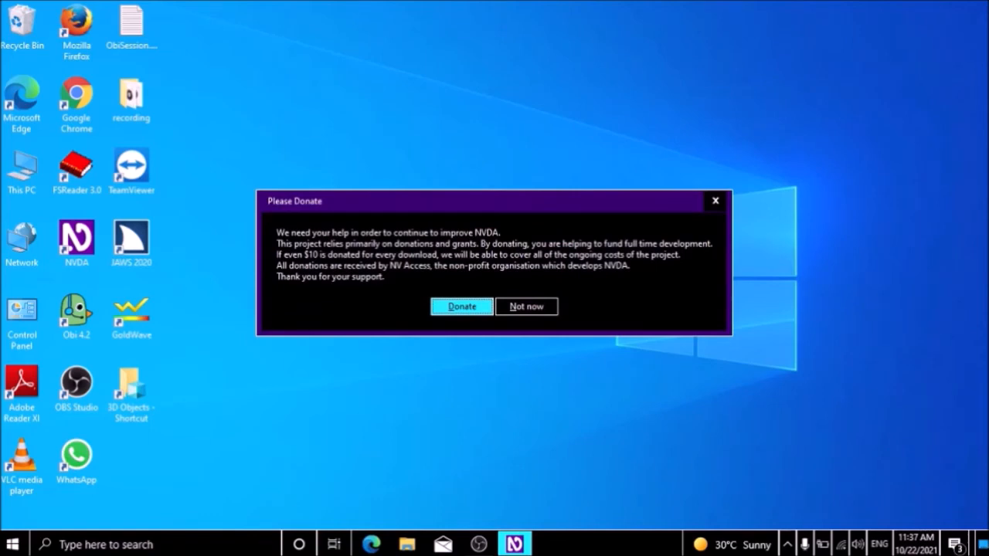
pyautogui.press('Tab')
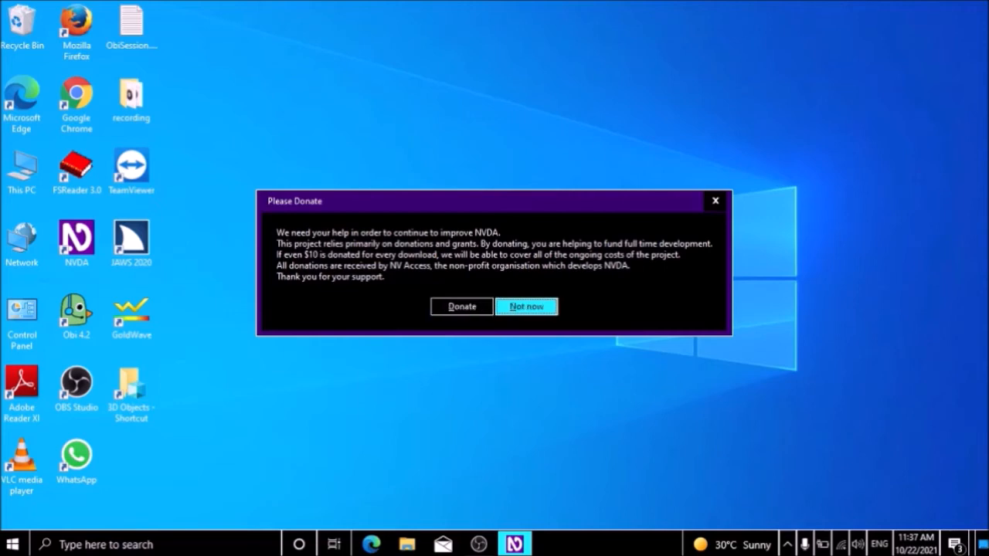
pyautogui.press('Return')
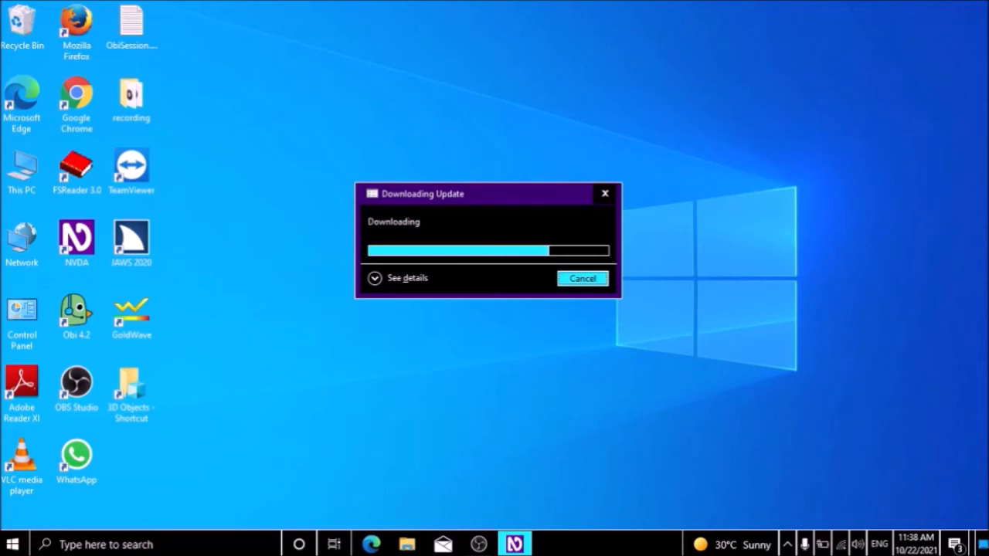
pyautogui.hotkey('alt', 'd')
pyautogui.hotkey('alt', 'd')
pyautogui.hotkey('alt', 'd')
pyautogui.hotkey('alt', 'd')
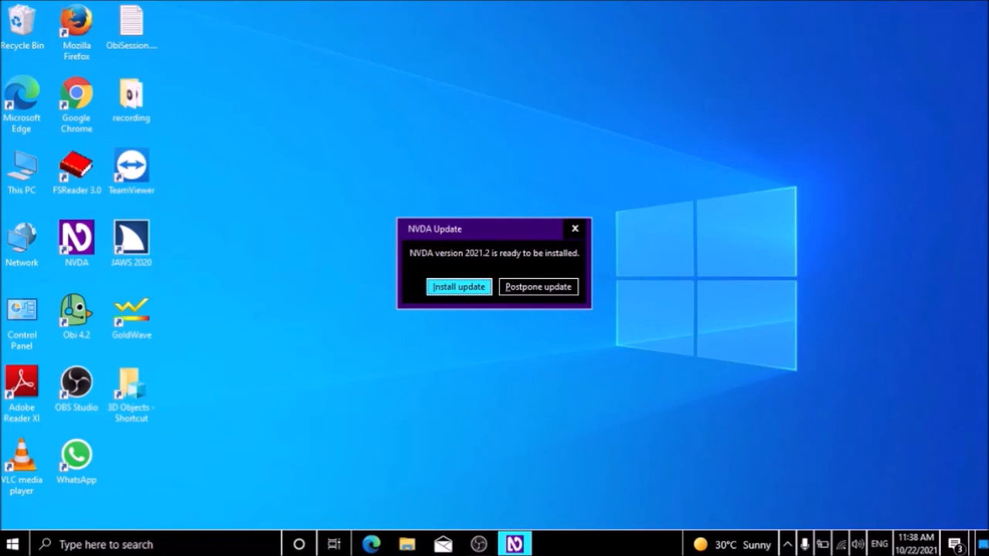
# - Return to the NVDA Update dialog and start installing the downloaded version 2021.2
pyautogui.hotkey('alt', 'Tab')
pyautogui.hotkey('alt', 'Tab')
pyautogui.press('Return')
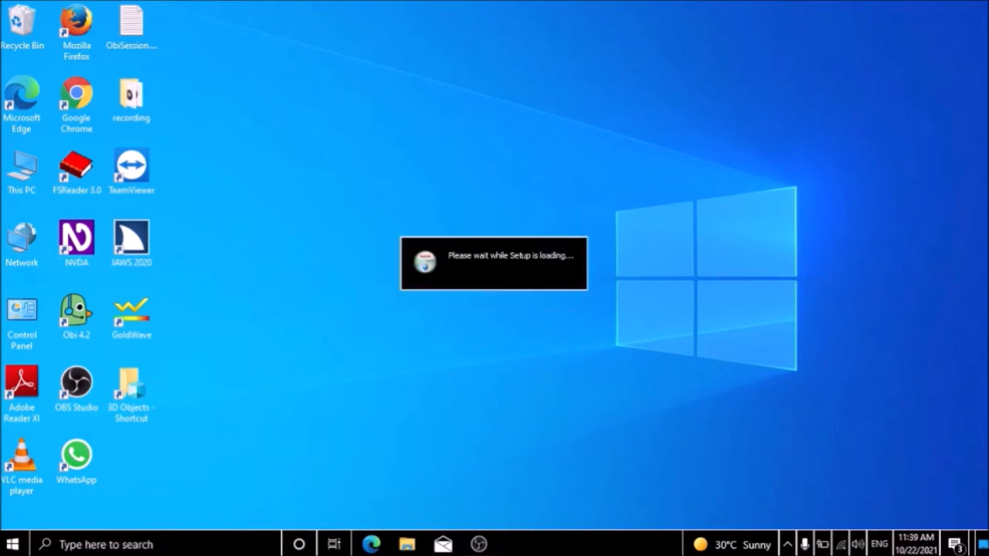